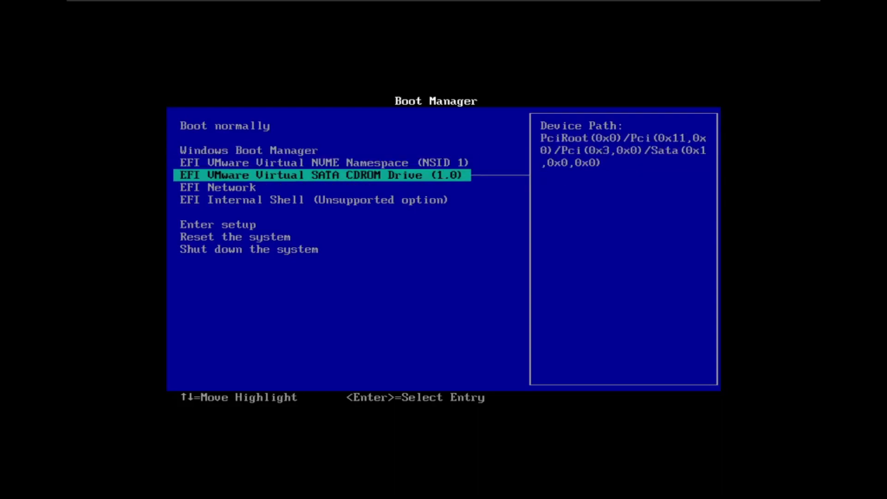
Step: Boot the virtual machine from the EFI VMware Virtual SATA CDROM Drive (1.0) and confirm starting from the disc
key(Up)
key(Down)
key(Up)
key(Down)
key(Up)
key(Down)
key(Down)
key(Down)
key(Down)
key(Up)
key(Down)
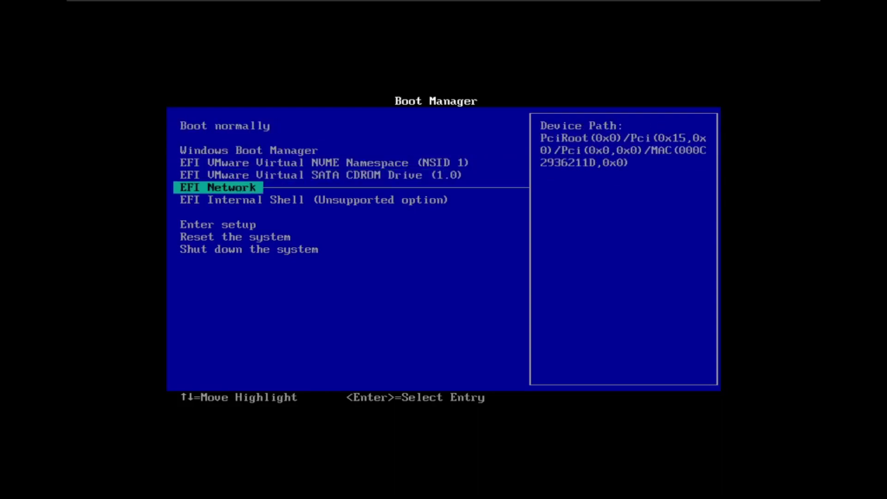
key(Down)
key(Down)
key(Down)
key(Down)
key(Up)
key(Up)
key(Up)
key(Up)
key(Up)
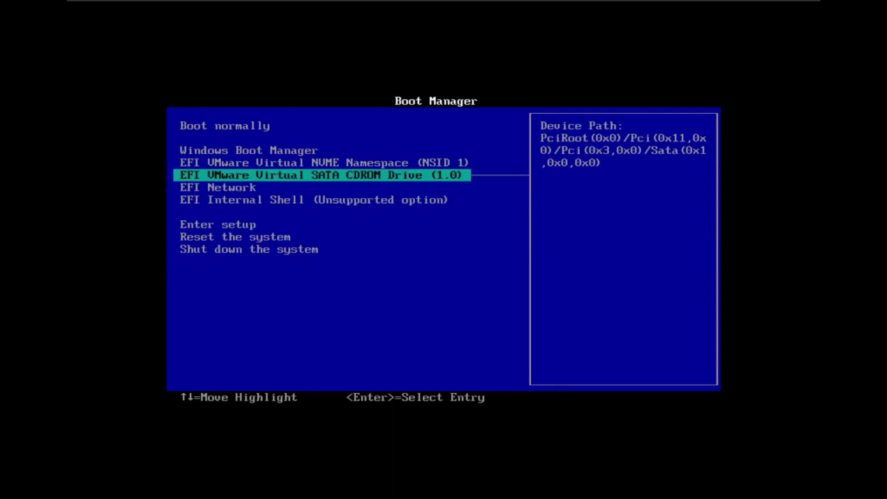
key(Return)
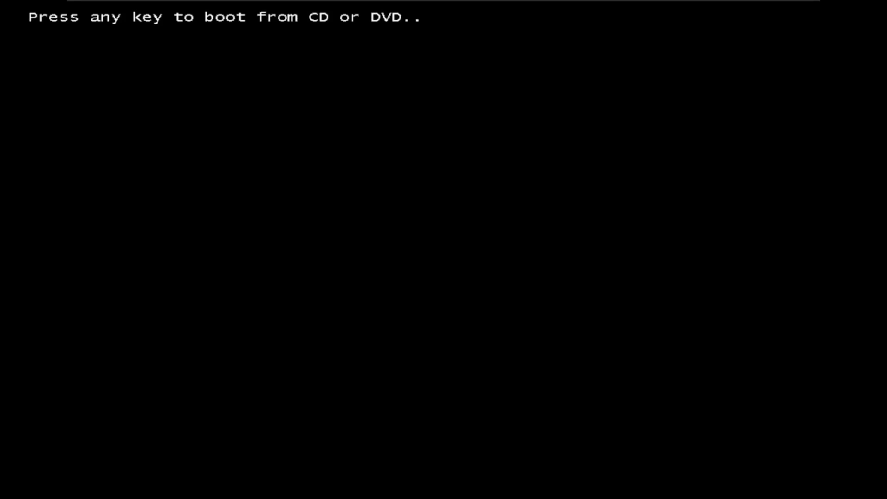
key(Return)
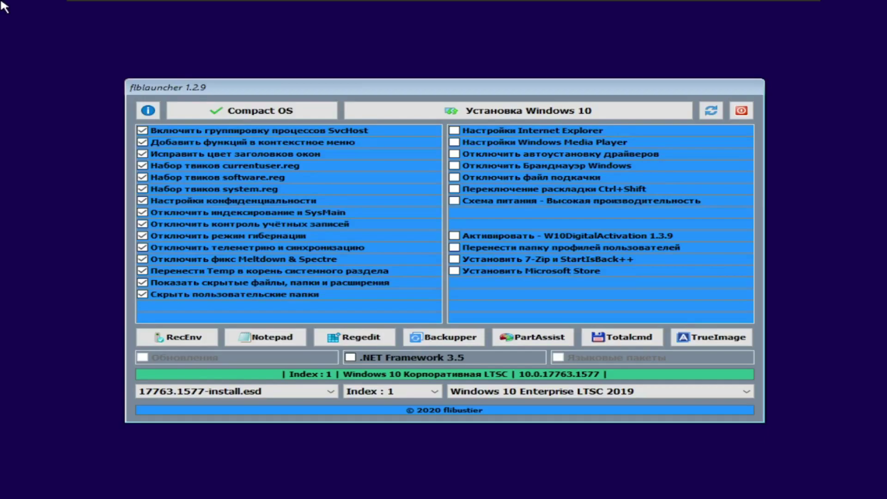
Step: Enable the Microsoft Store installation option in flblauncher and start the Windows 10 Enterprise LTSC 2019 setup
mouse_move(167, 92)
mouse_down()
mouse_move(162, 104)
mouse_move(151, 92)
mouse_move(131, 91)
mouse_move(255, 81)
mouse_move(125, 12)
mouse_move(169, 99)
mouse_up()
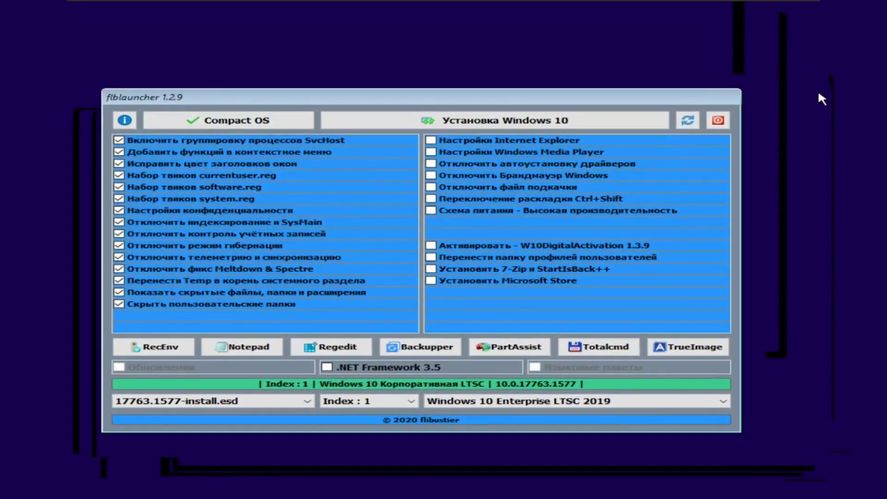
drag(396, 101, 422, 94)
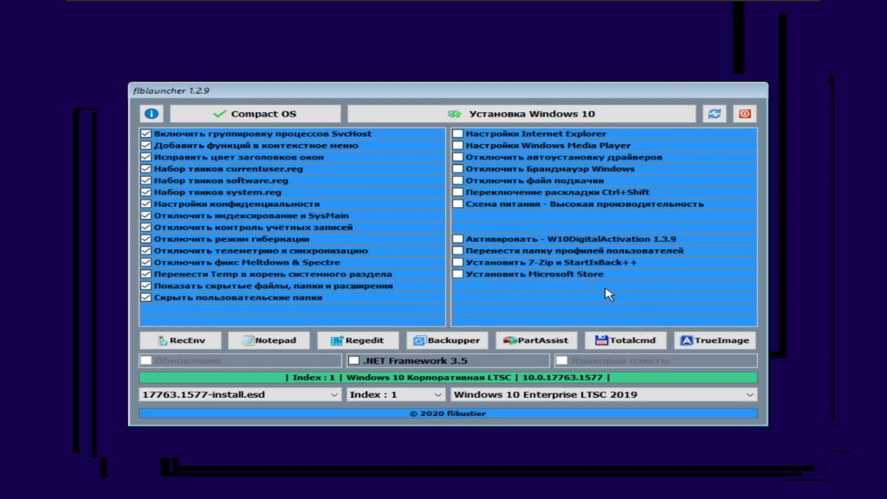
click(550, 276)
click(465, 113)
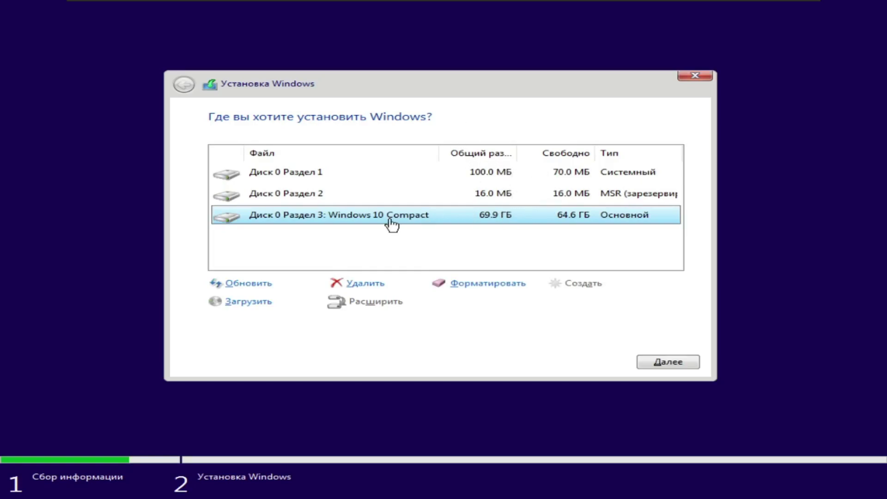
Step: Format the Windows 10 Compact partition on disk 0 and delete the 16 MB MSR and 100 MB system partitions
click(485, 285)
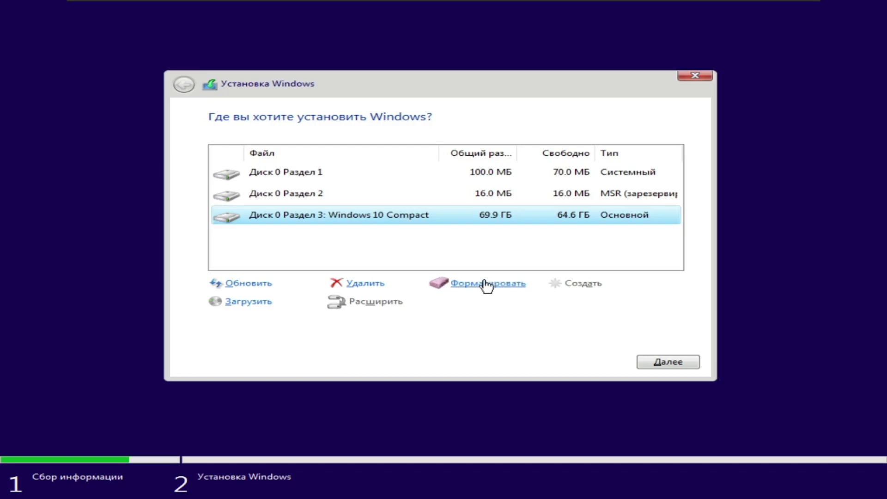
click(546, 304)
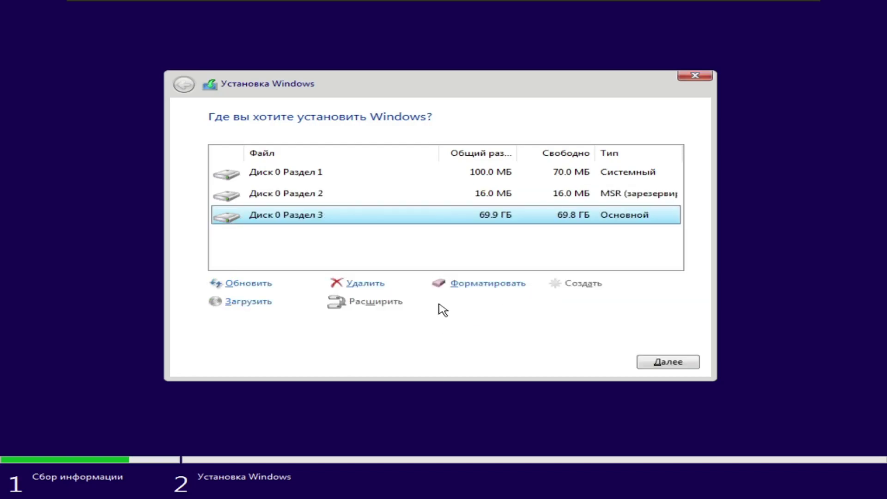
click(427, 196)
click(387, 284)
click(547, 301)
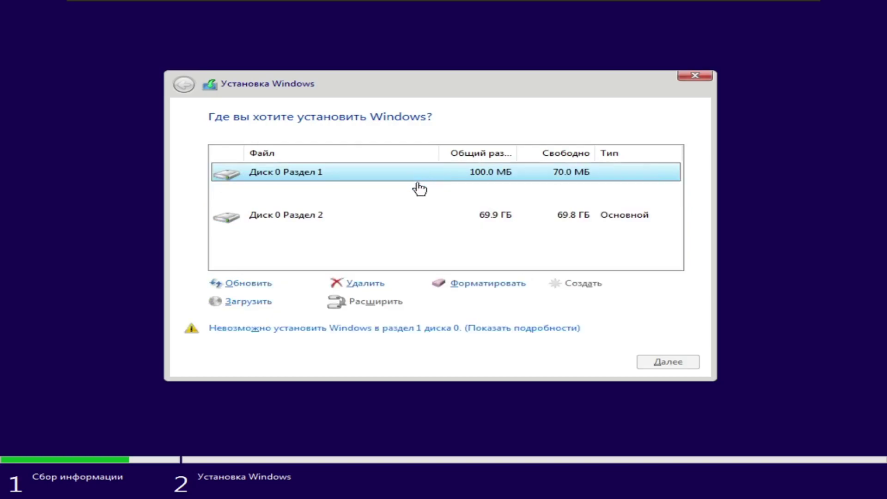
click(368, 283)
click(580, 305)
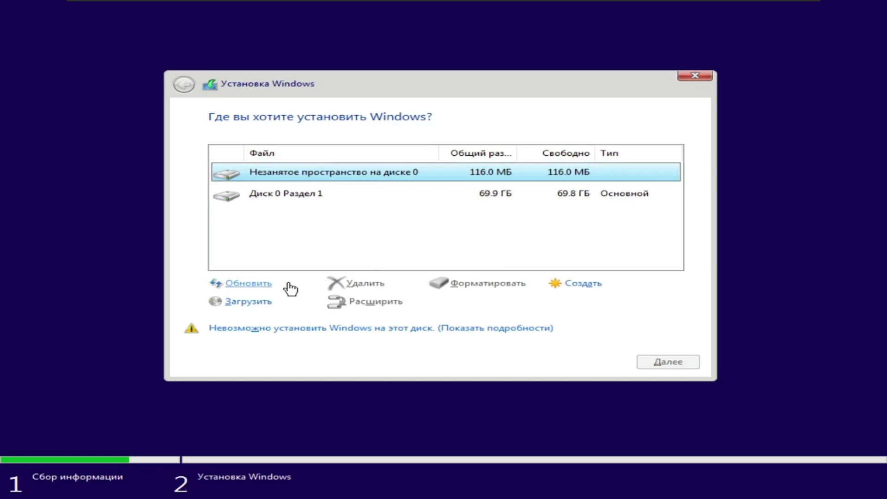
Step: Install Windows on the remaining 69.9 GB primary partition and restart without waiting for the countdown
click(313, 196)
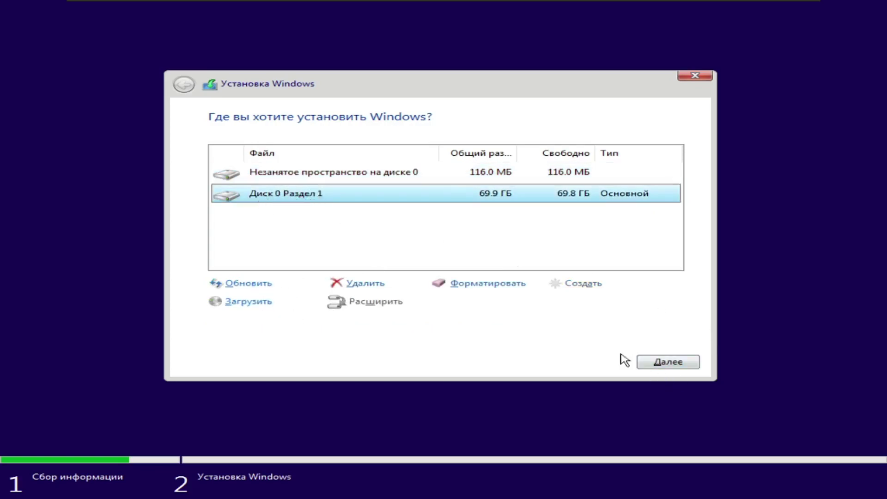
click(668, 363)
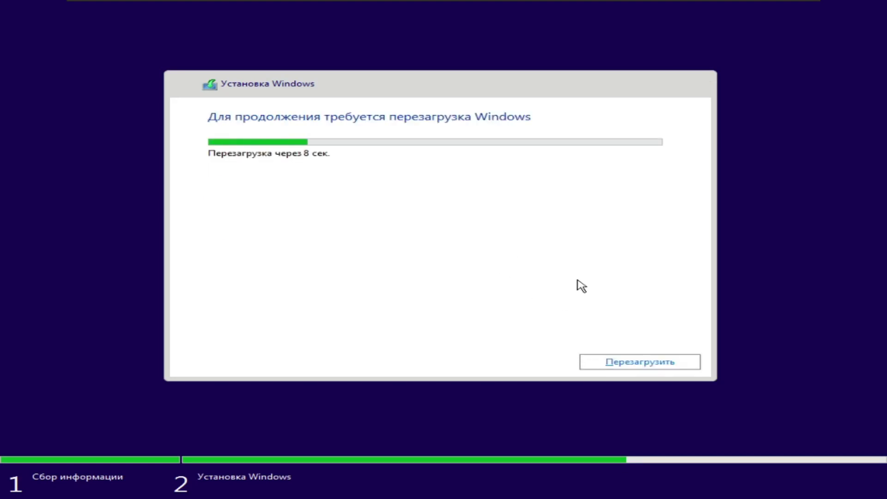
click(640, 362)
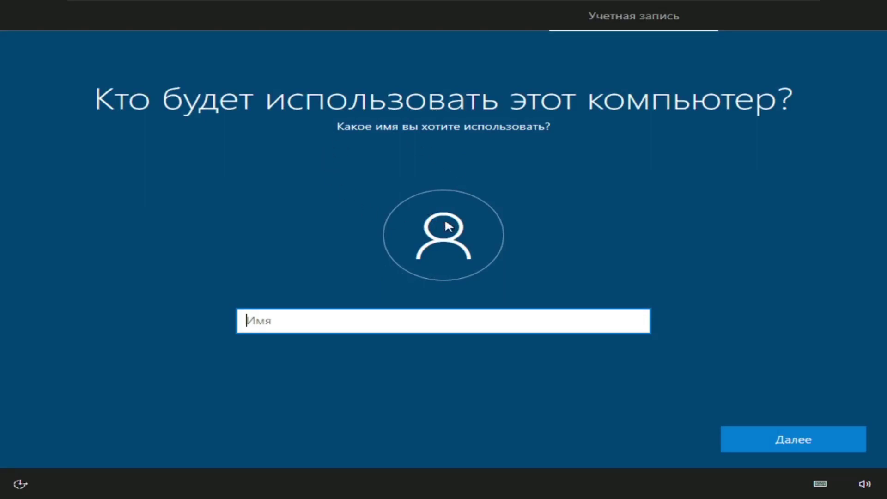
Step: Name the computer's user account Administrator and continue through the account setup to the desktop
text(А)
text(dministrator)
key(Return)
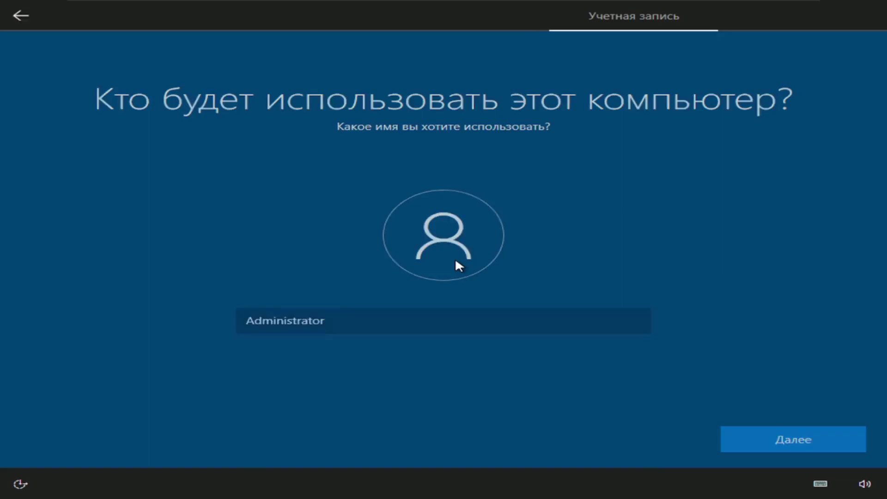
click(741, 451)
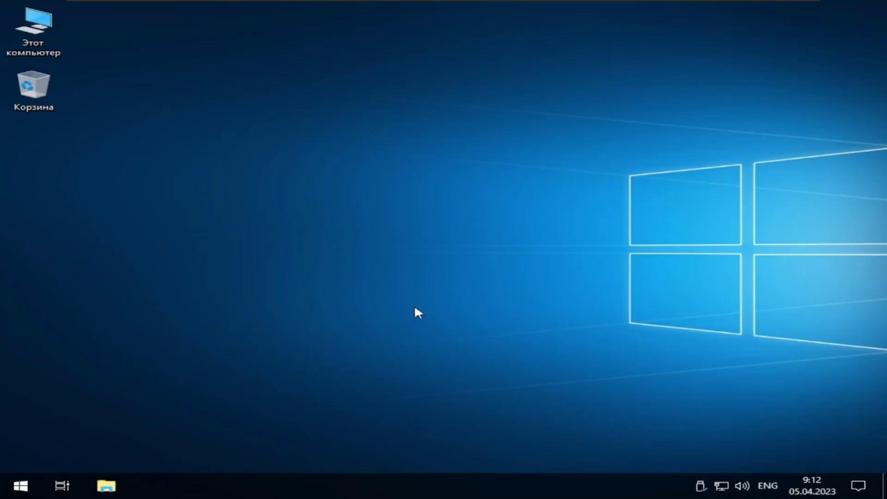
Step: Look through the installed app folders, including standard Windows tools and PowerShell, and launch Microsoft Store
drag(587, 136, 873, 385)
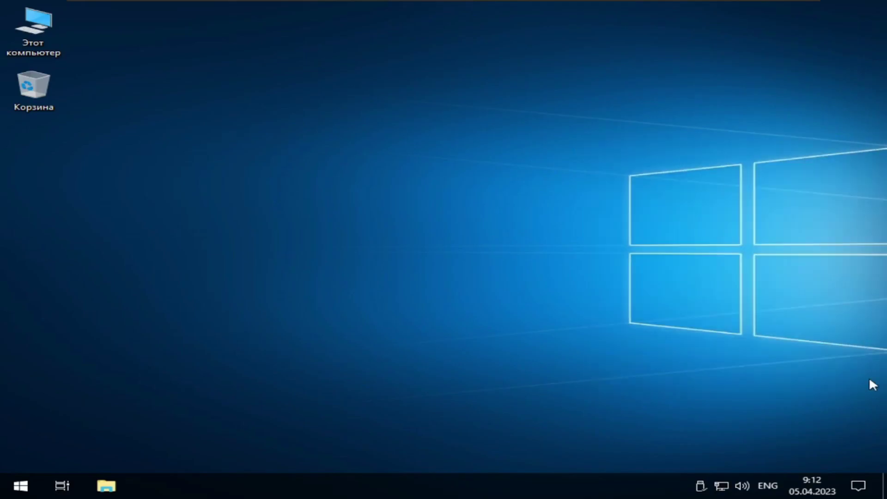
click(12, 485)
click(118, 318)
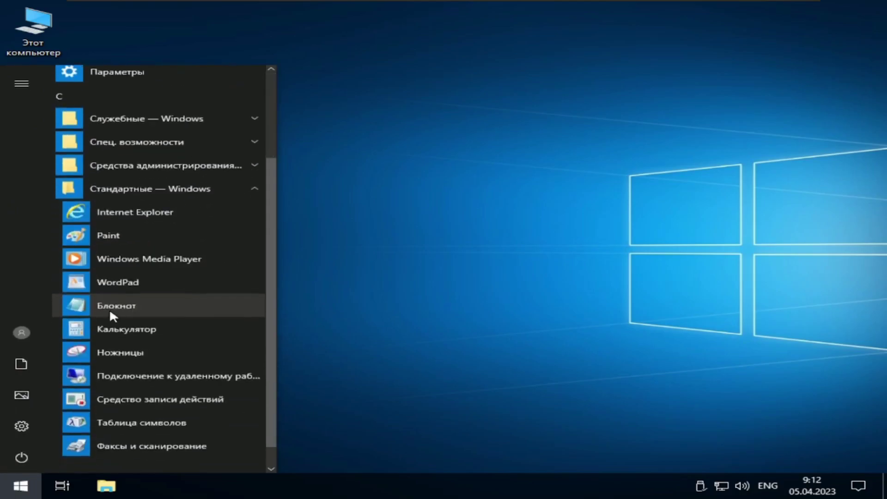
click(96, 170)
click(95, 169)
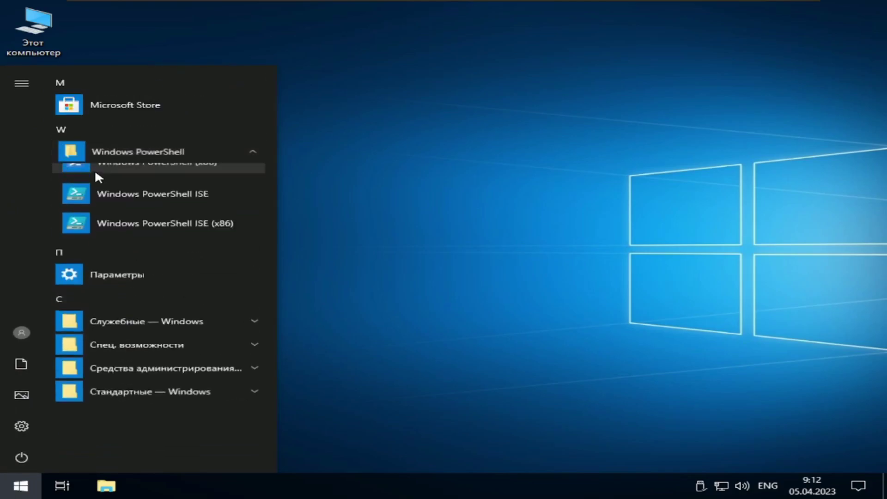
click(126, 153)
click(107, 99)
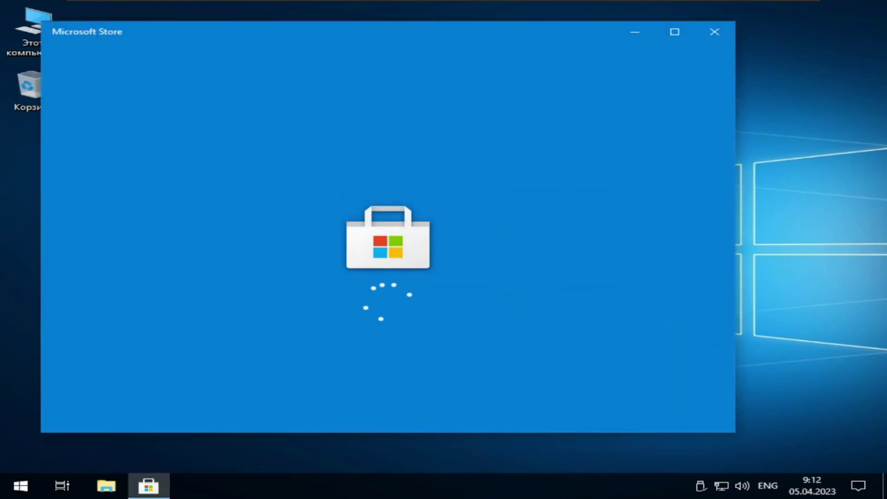
Step: Examine the Microsoft Store home page and its additional options, and close the Store
drag(84, 35, 178, 35)
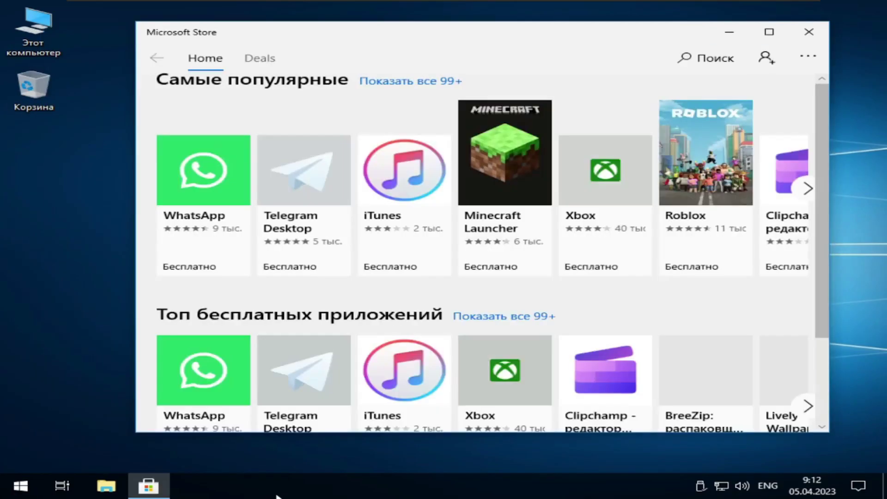
click(808, 56)
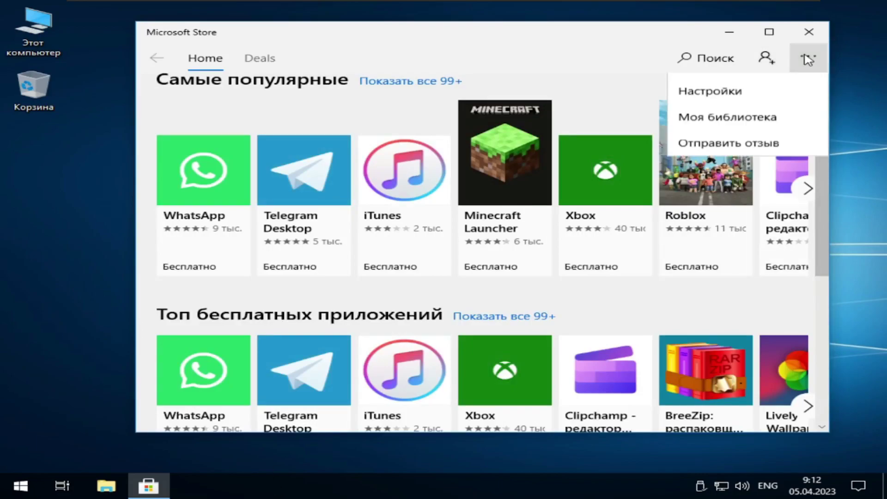
click(808, 56)
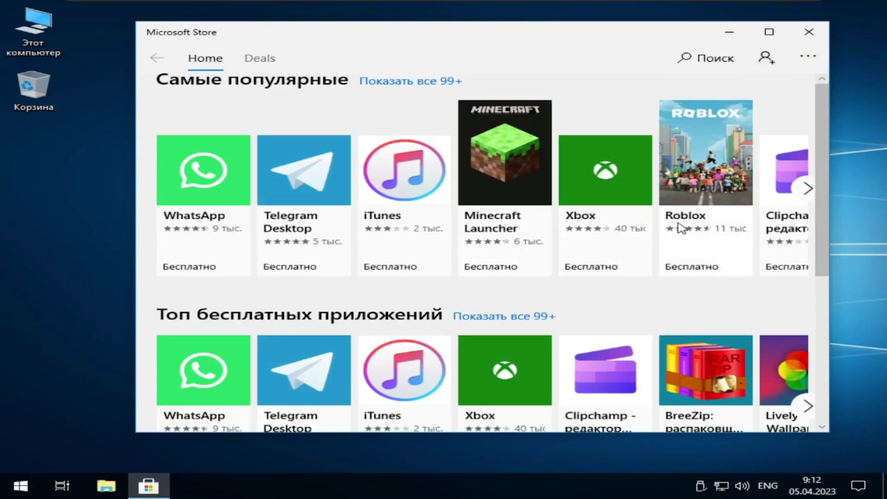
click(809, 31)
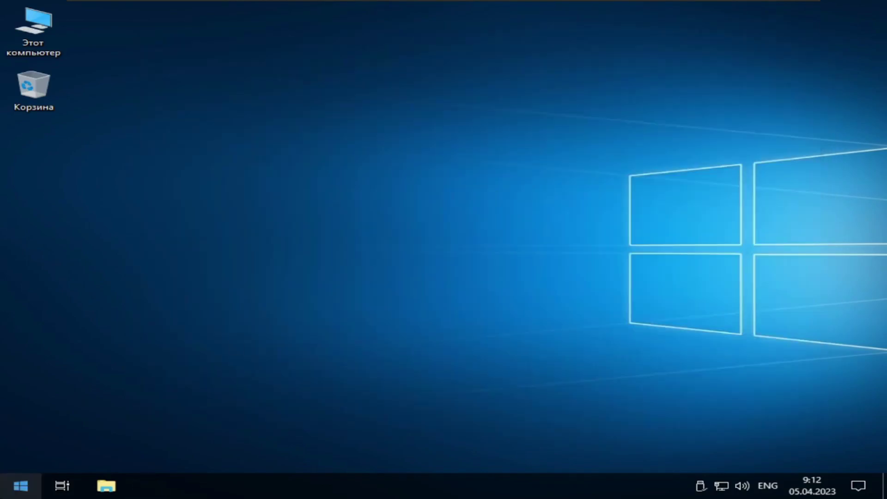
Step: Open the Windows Update page under Update & Security in Windows Settings
click(21, 486)
click(21, 426)
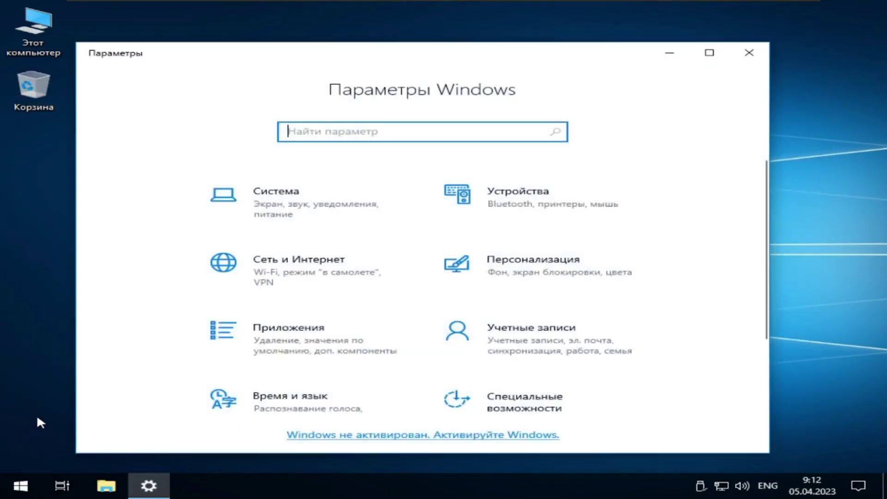
scroll(243, 347, down, 3)
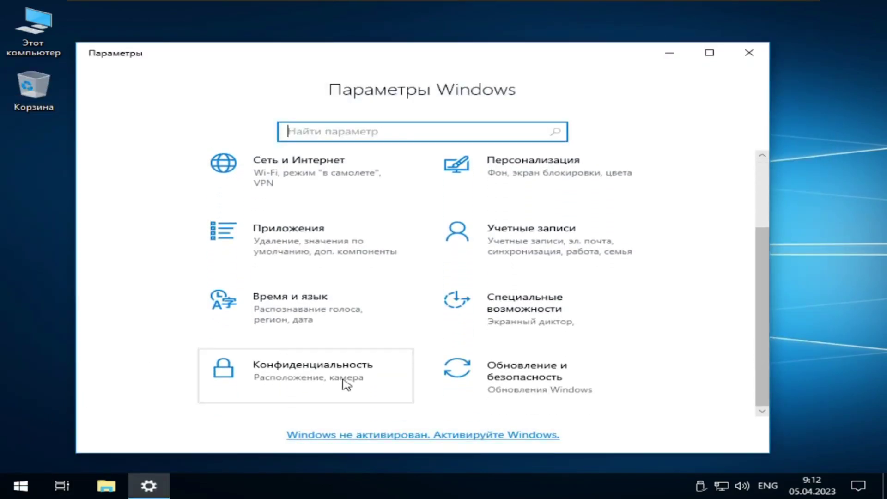
click(469, 390)
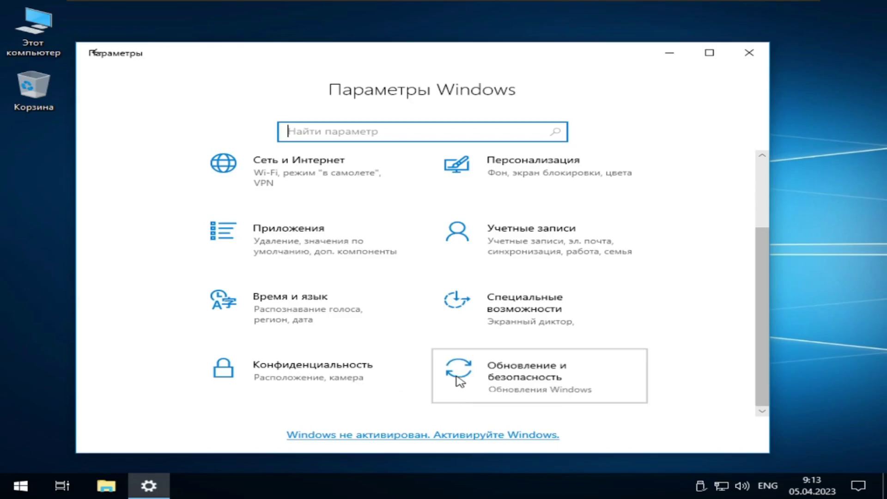
click(28, 479)
click(594, 312)
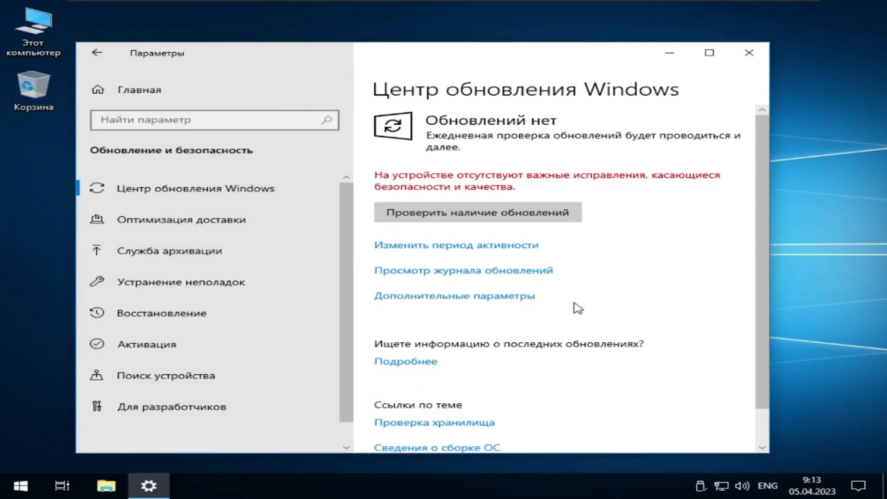
Step: Review the Delivery Optimization settings for downloads from other computers and return to Windows Update
click(175, 220)
scroll(549, 347, down, 3)
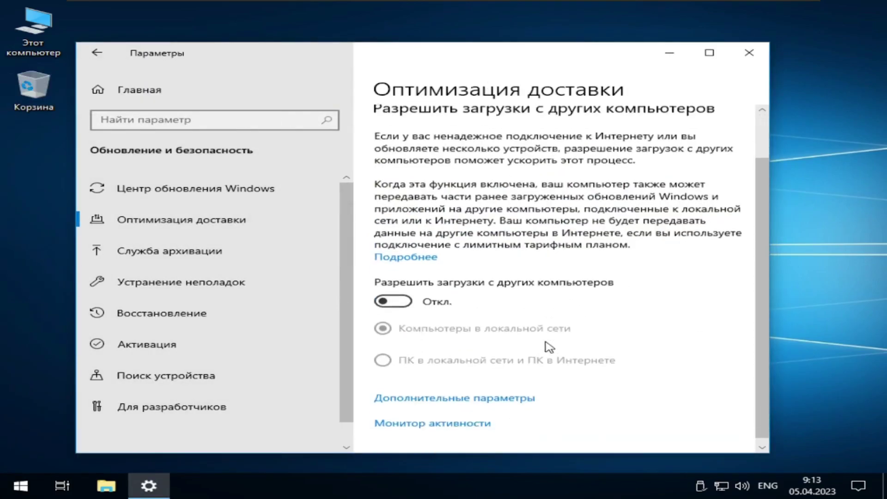
scroll(548, 323, up, 3)
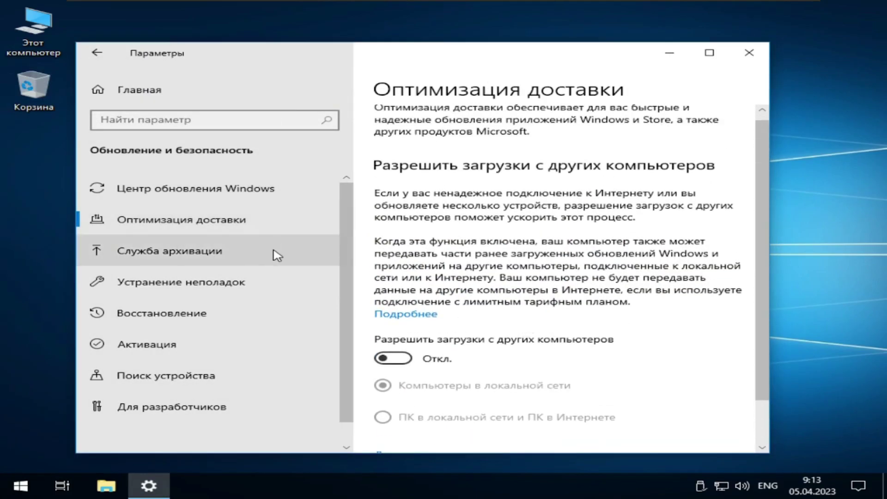
click(180, 200)
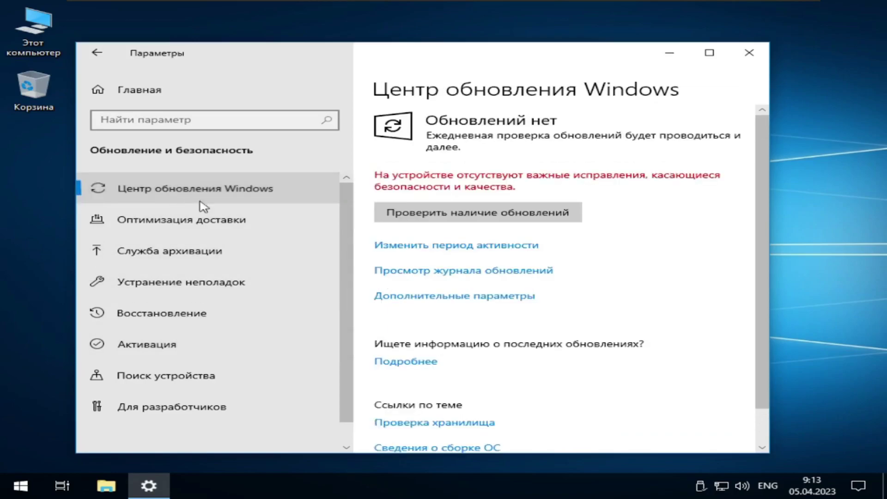
Step: Check the newly installed system for available Windows updates
click(524, 210)
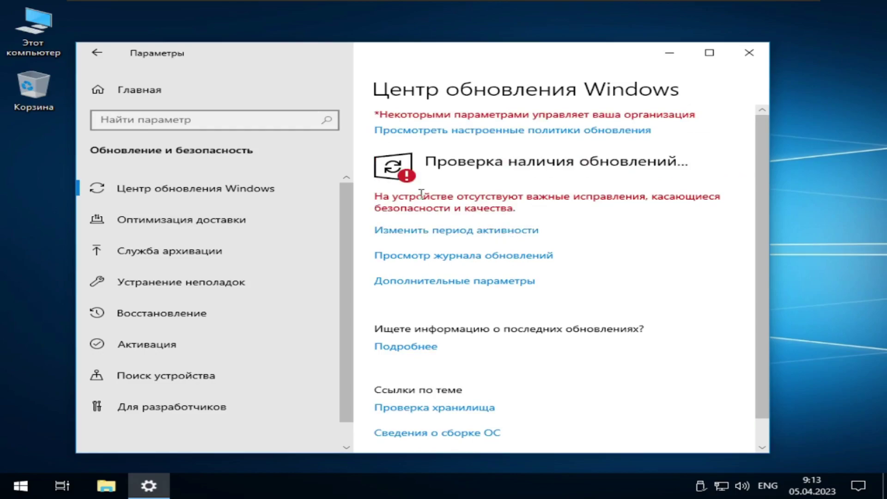
drag(401, 199, 592, 219)
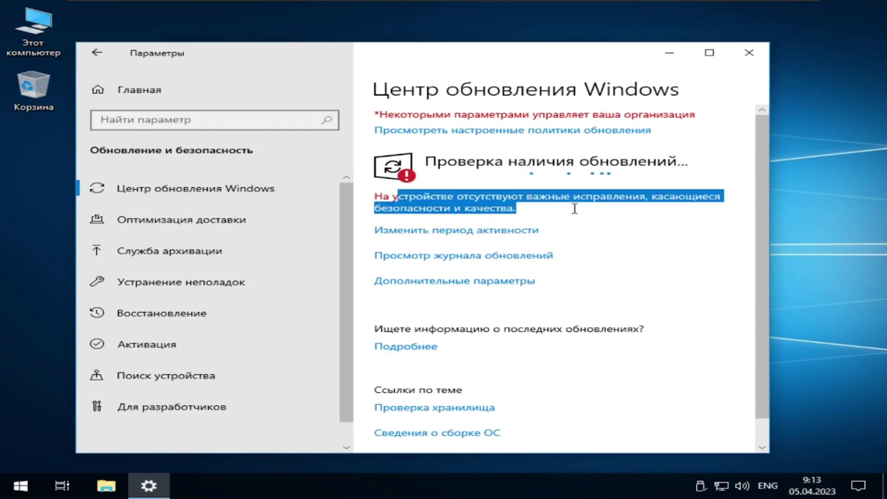
click(575, 208)
drag(512, 206, 381, 193)
click(502, 204)
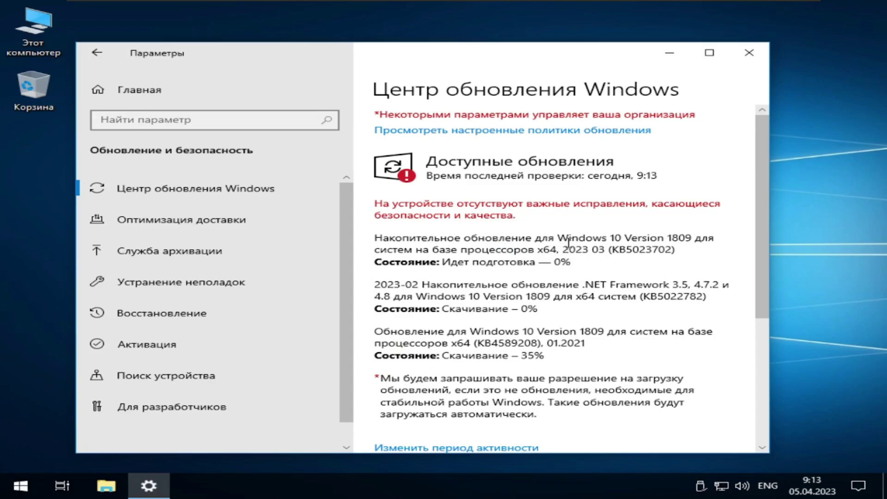
Step: Examine the list of available updates and the download state of each
drag(584, 239, 694, 253)
click(695, 264)
scroll(670, 290, down, 2)
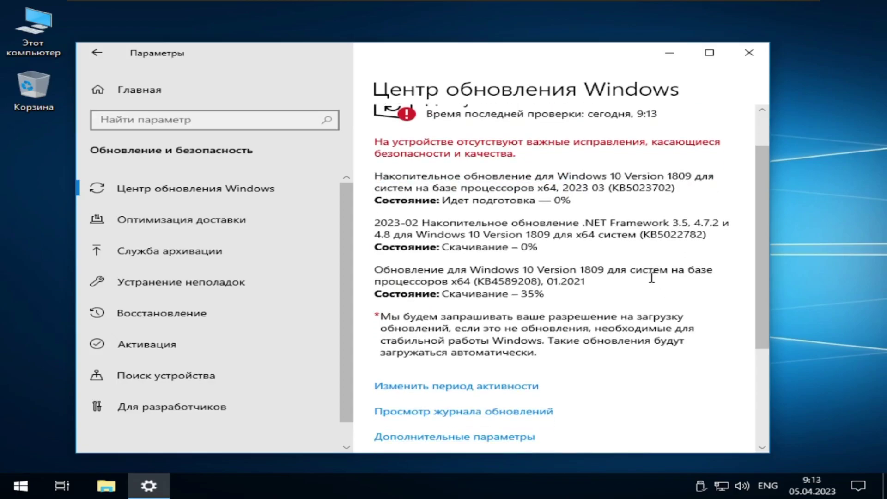
drag(388, 266, 735, 254)
drag(636, 280, 485, 271)
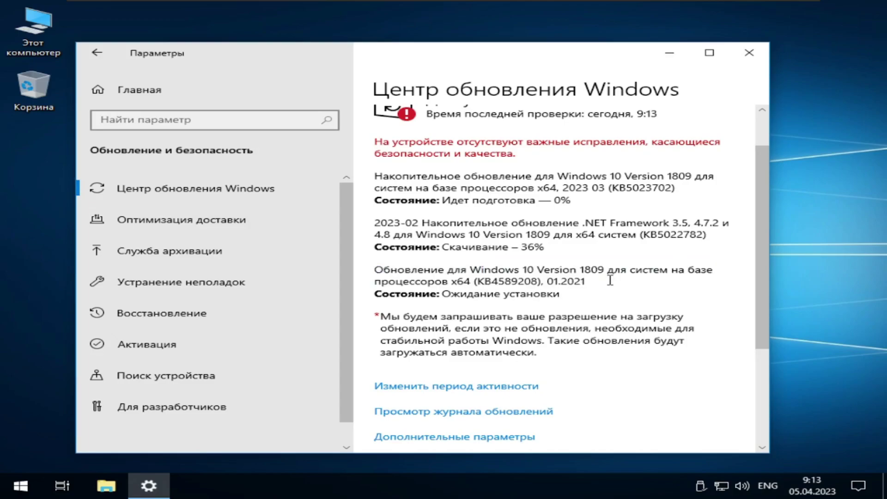
scroll(509, 290, up, 2)
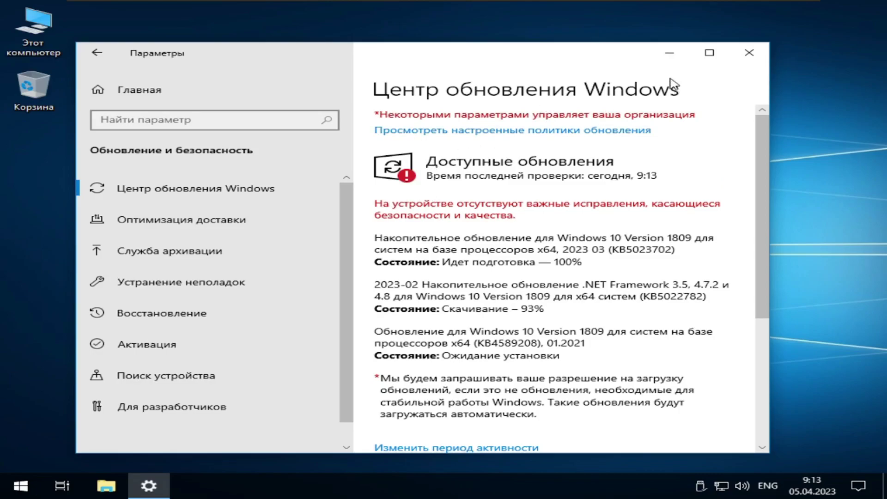
Step: Minimize the Settings window and take the virtual machine out of full-screen mode
click(672, 58)
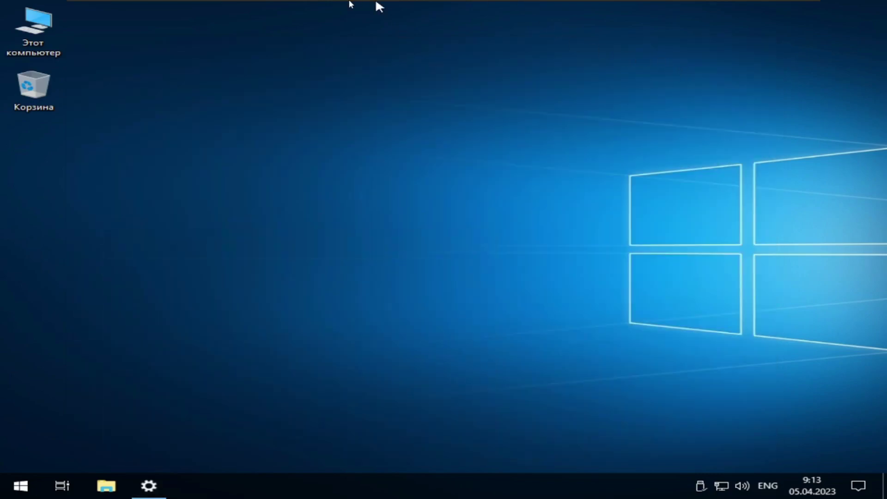
click(326, 9)
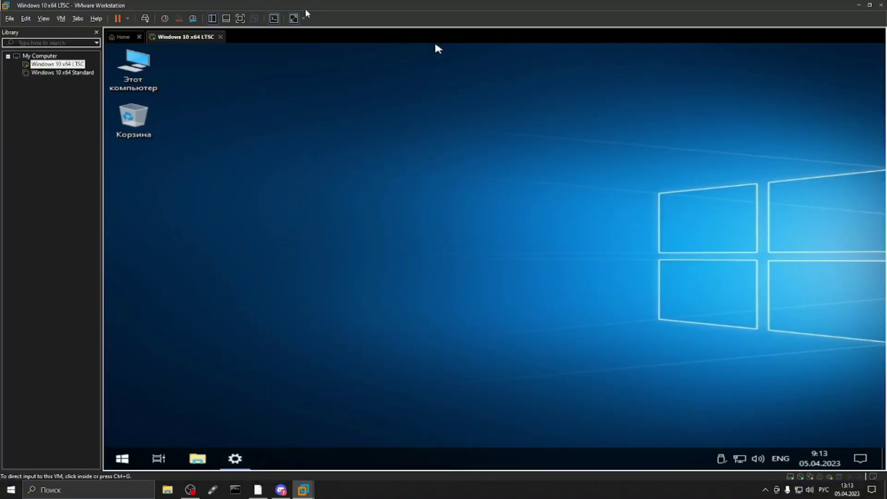